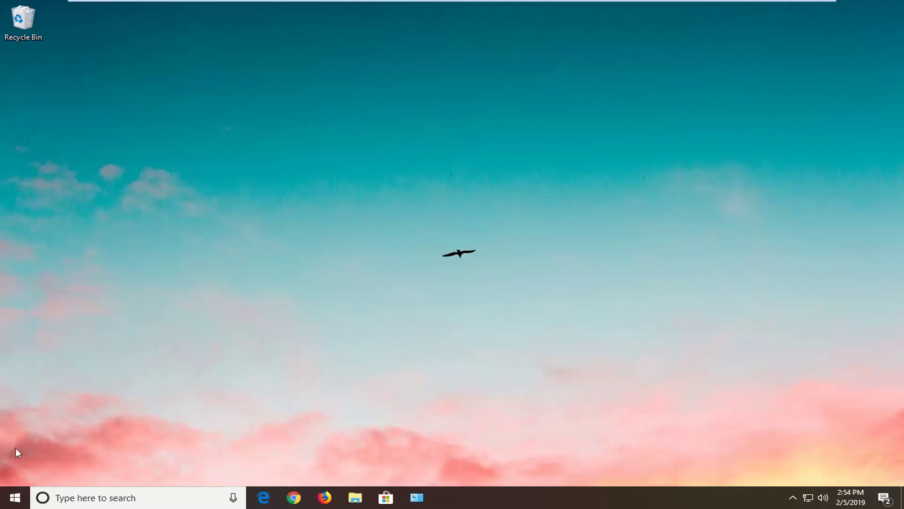
# - Launch Registry Editor (regedit) from the Start menu as administrator and approve the UAC prompt
pyautogui.click(7, 501)
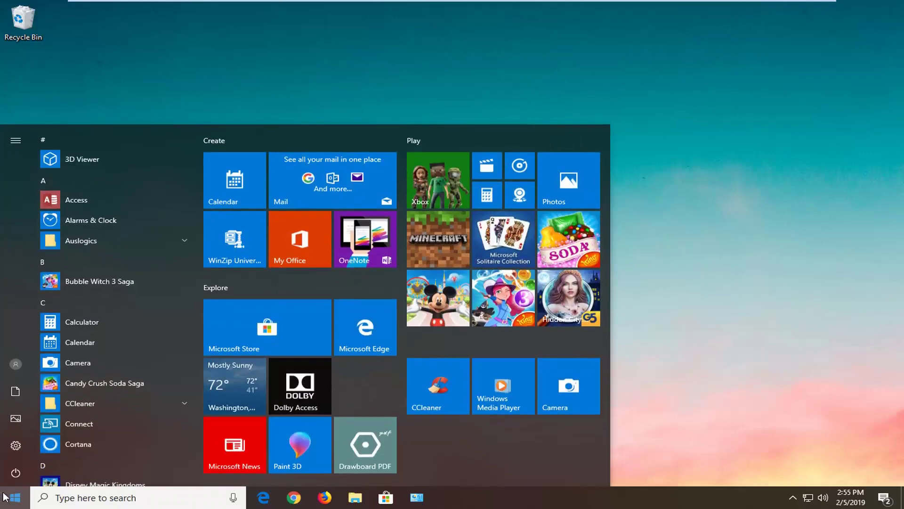
pyautogui.write('regedit')
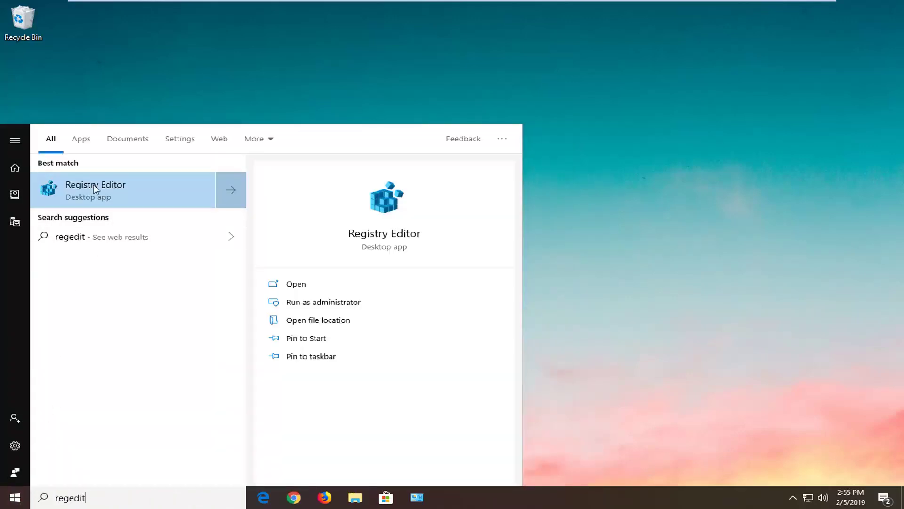
pyautogui.rightClick(118, 194)
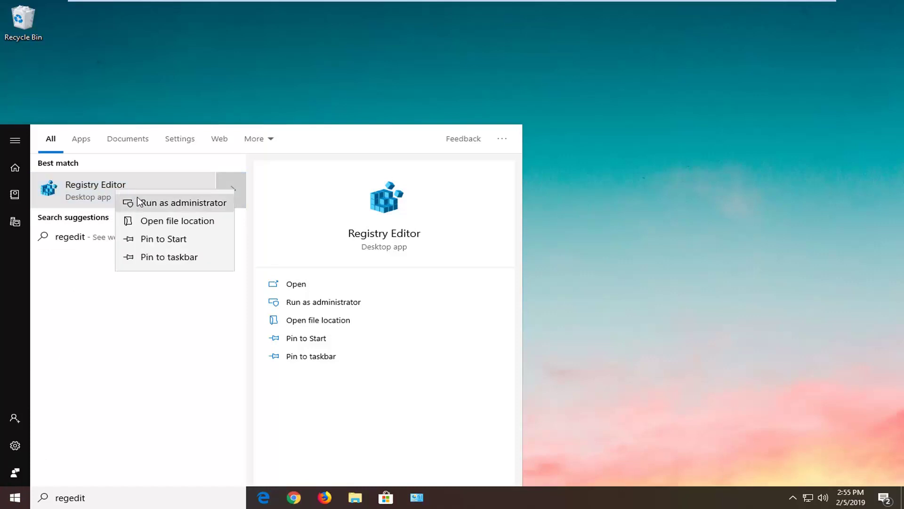
pyautogui.click(136, 202)
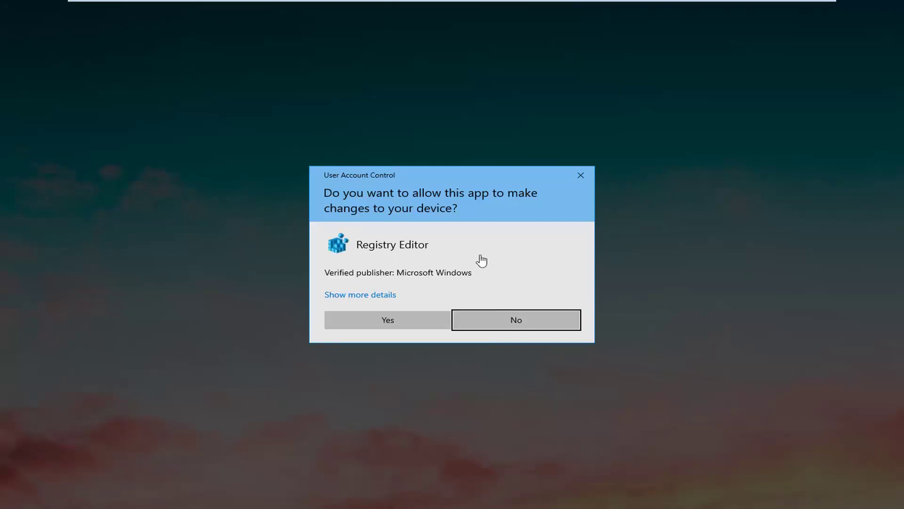
pyautogui.click(383, 320)
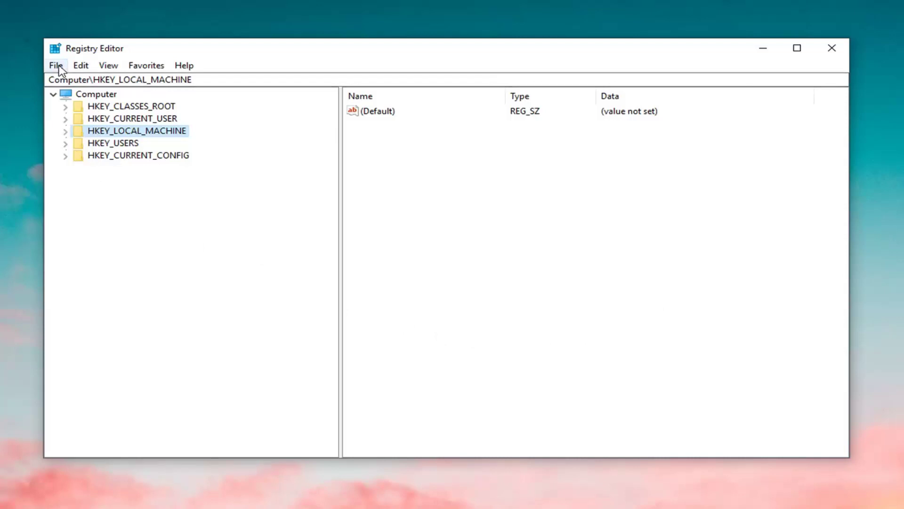
# - Select the top-level Computer node and its address path in Registry Editor
pyautogui.click(102, 94)
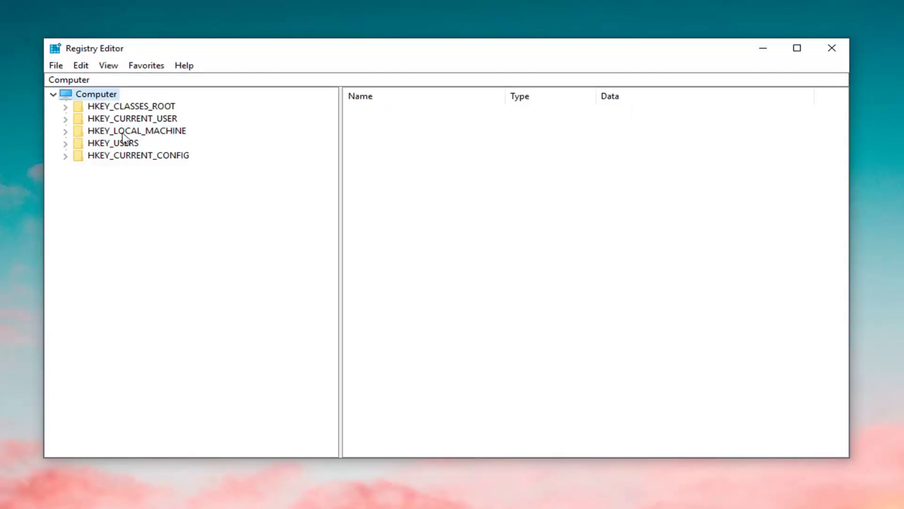
pyautogui.click(74, 80)
pyautogui.doubleClick(73, 79)
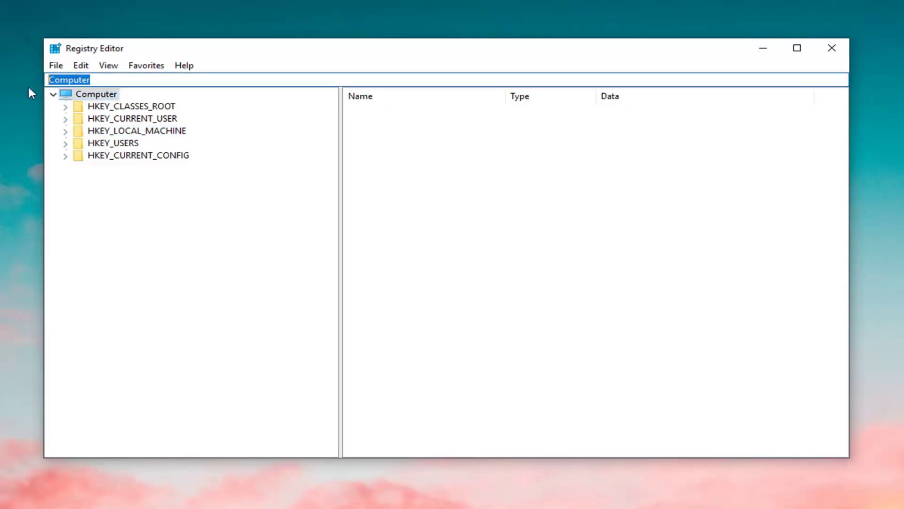
pyautogui.click(95, 97)
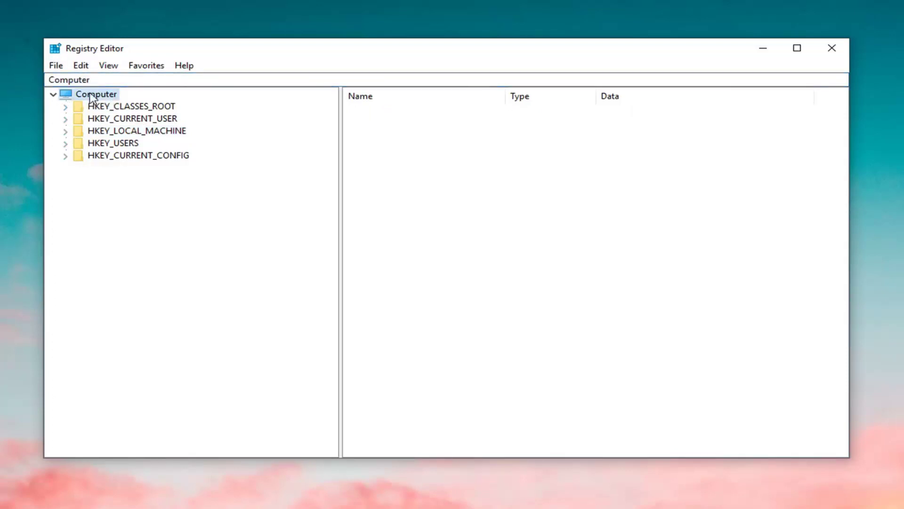
# - Open the File > Export and File > Import dialogs, cancelling both without changes
pyautogui.click(56, 66)
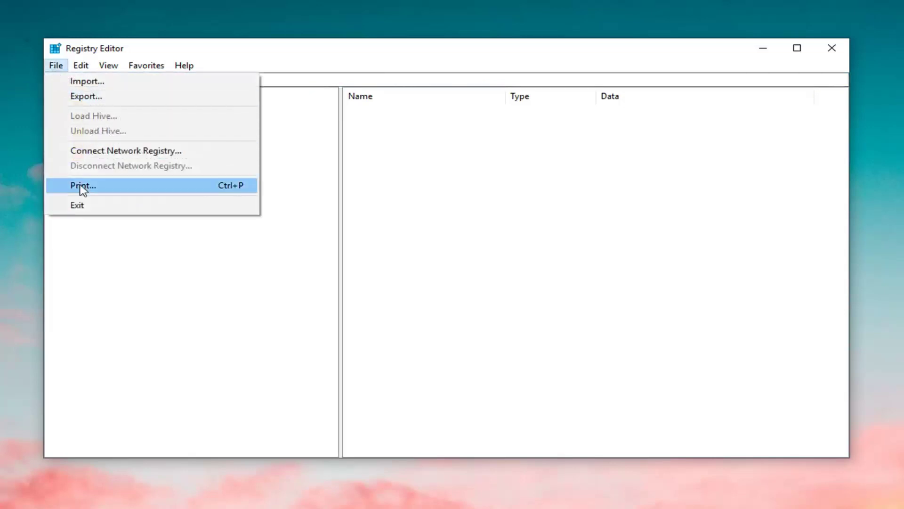
pyautogui.click(82, 96)
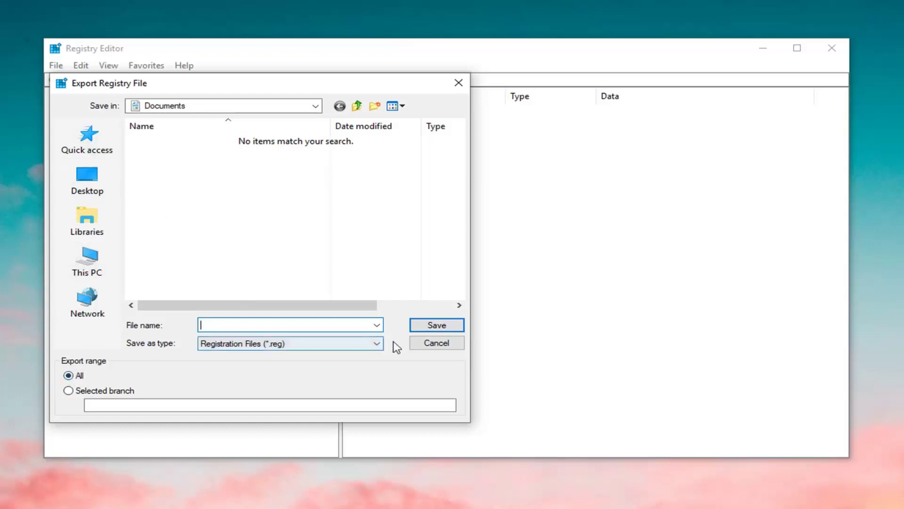
pyautogui.click(427, 344)
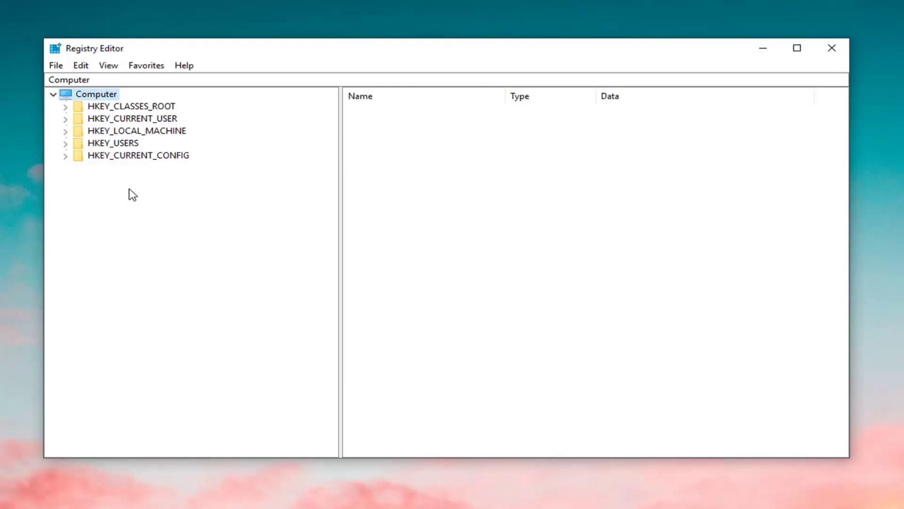
pyautogui.click(55, 65)
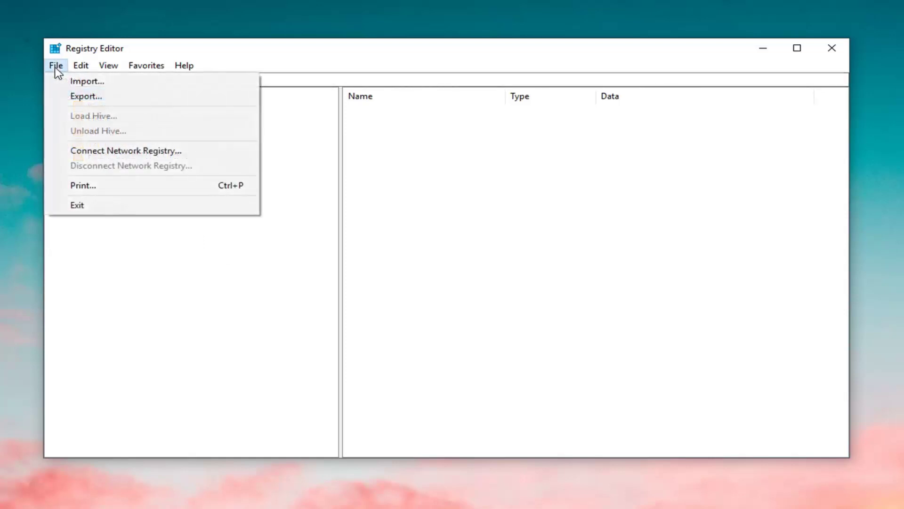
pyautogui.click(109, 83)
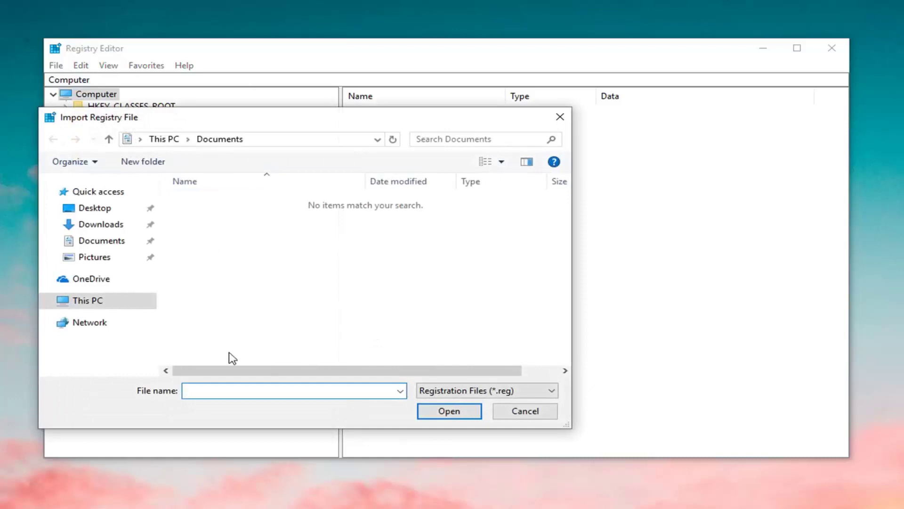
pyautogui.click(537, 417)
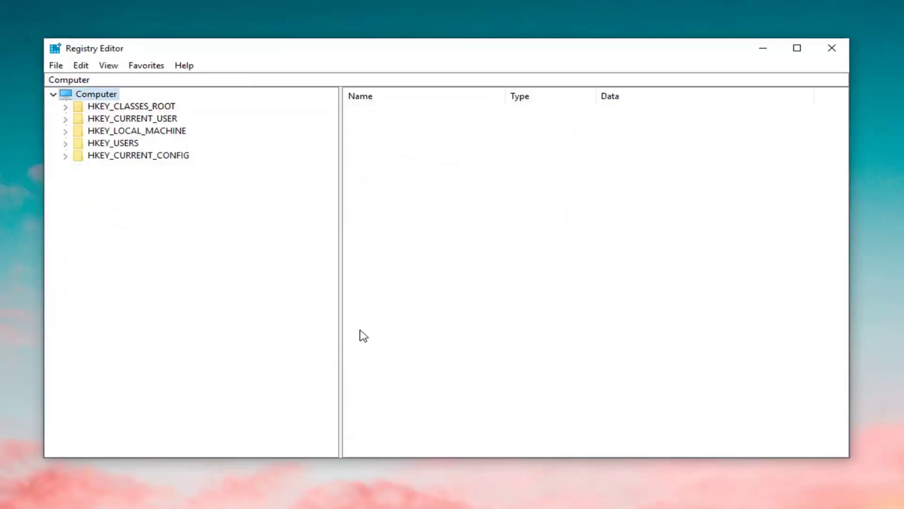
# - Expand HKEY_CLASSES_ROOT, jump to Msi.Package by typing msi, and expand its shell key
pyautogui.press('Down')
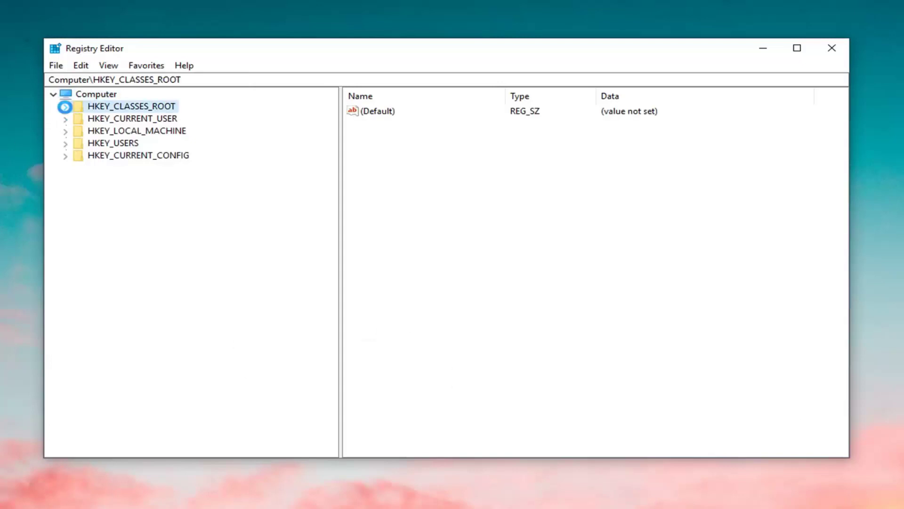
pyautogui.doubleClick(118, 105)
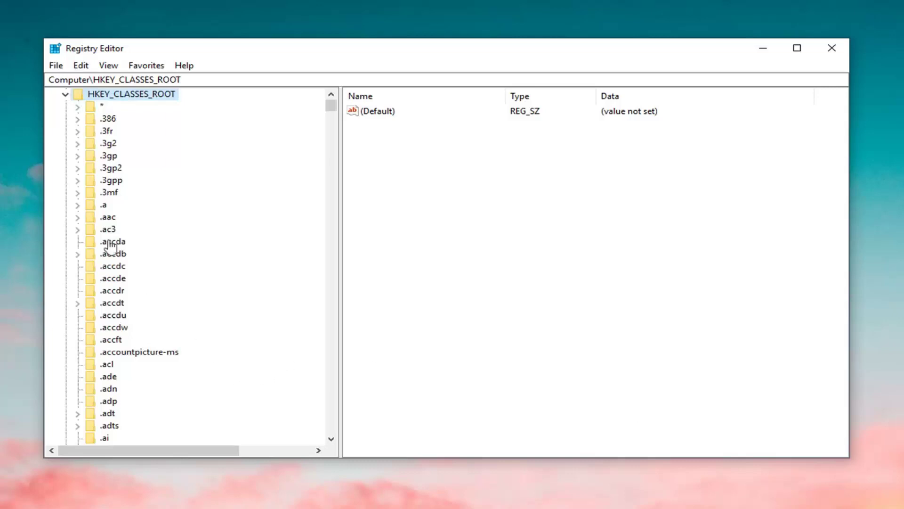
pyautogui.click(113, 182)
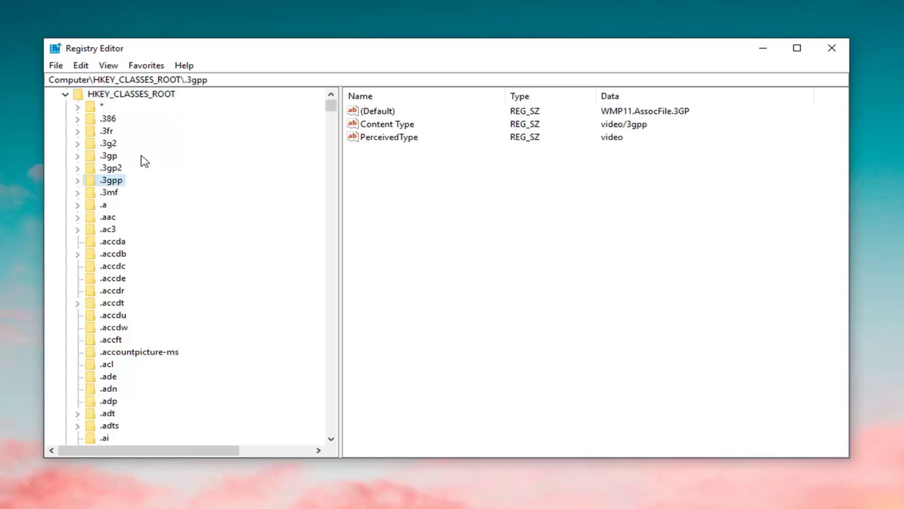
pyautogui.write('msi')
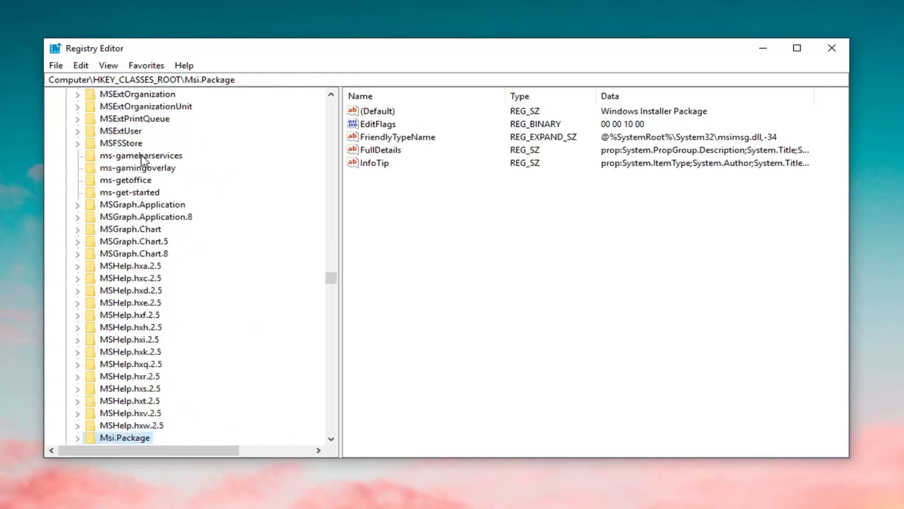
pyautogui.scroll(-2, 141, 155)
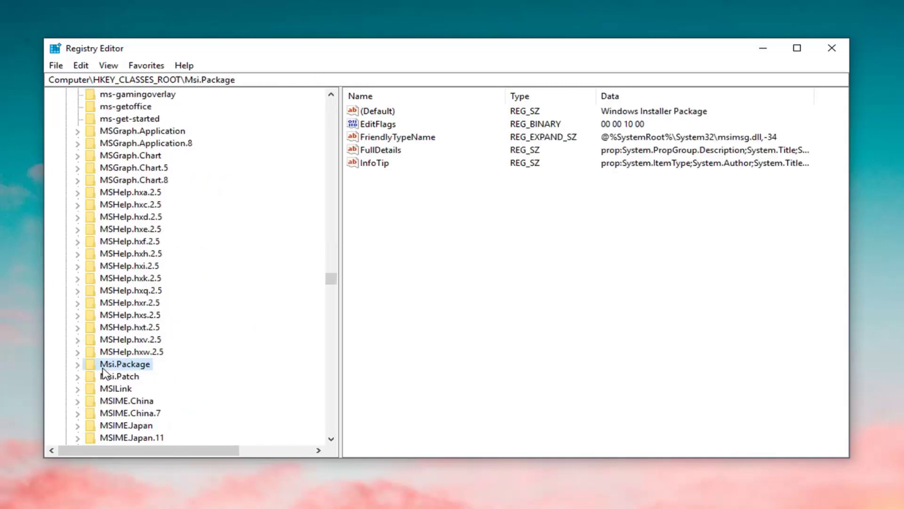
pyautogui.click(78, 365)
pyautogui.scroll(-2, 87, 330)
pyautogui.click(90, 302)
pyautogui.click(90, 302)
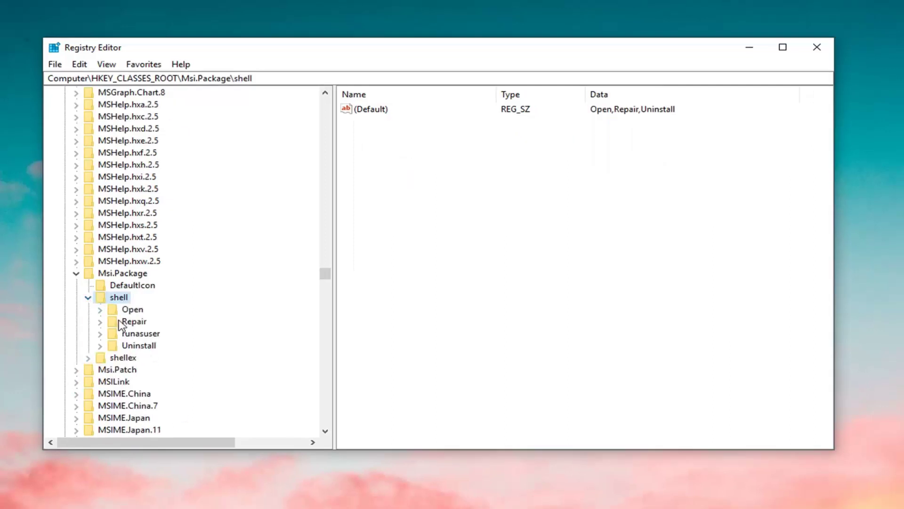
# - Create a new subkey named runas under Msi.Package\shell
pyautogui.rightClick(113, 301)
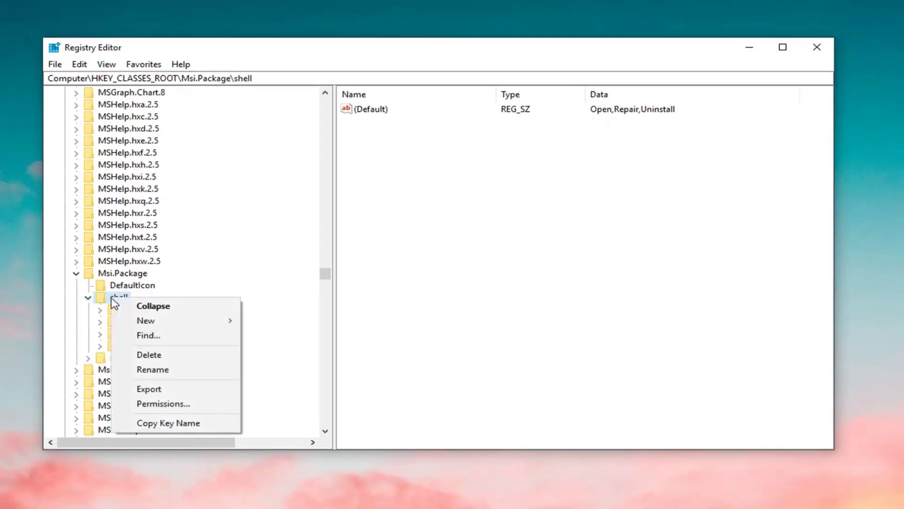
pyautogui.moveTo(137, 321)
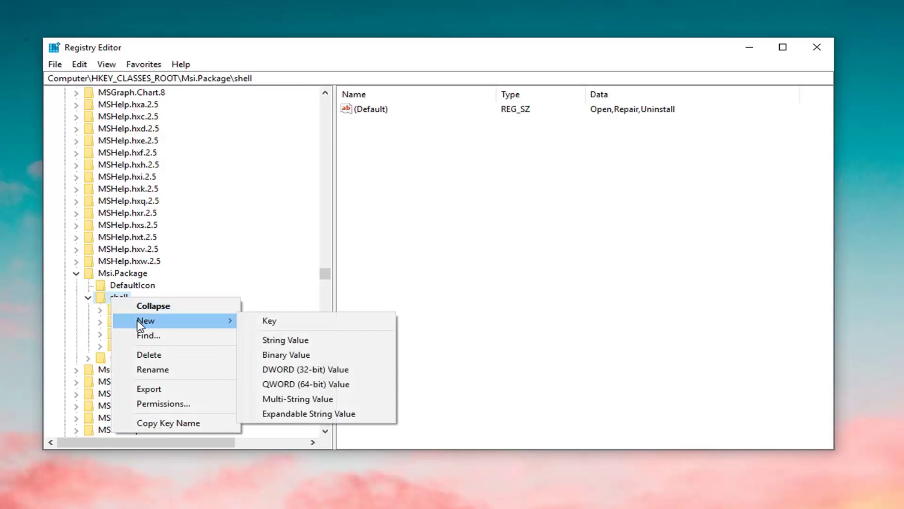
pyautogui.click(246, 324)
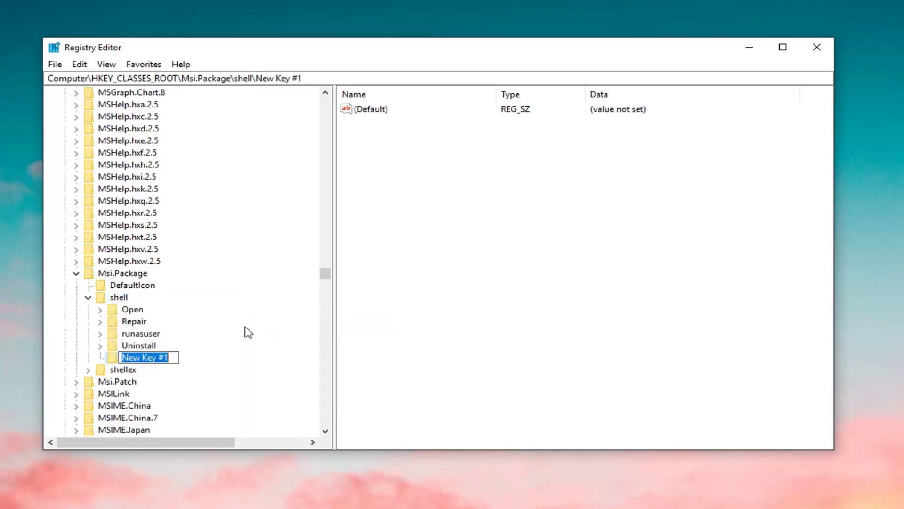
pyautogui.write('run')
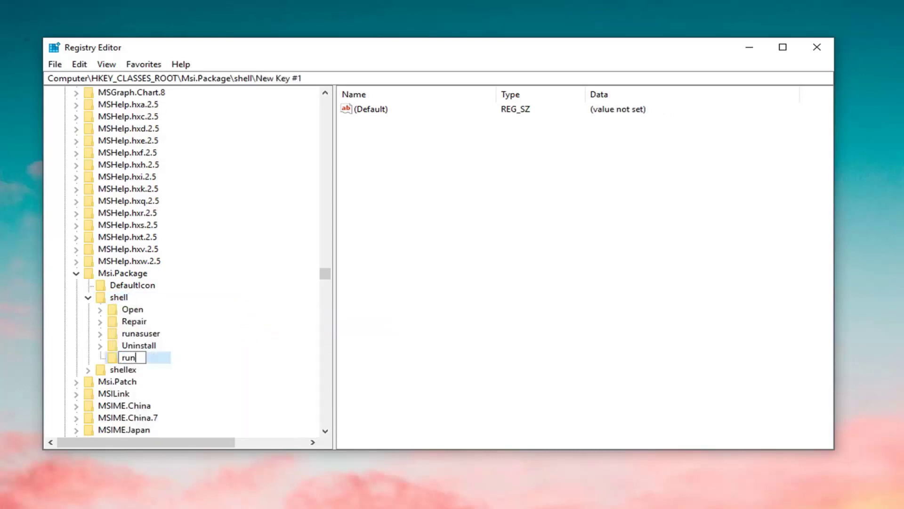
pyautogui.write('as')
pyautogui.press('Return')
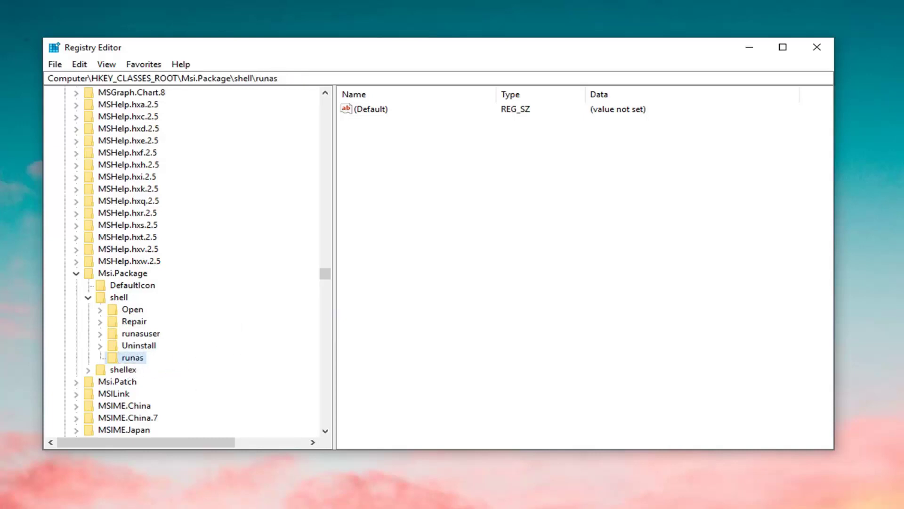
# - Set the runas key's (Default) value to 'Install as &administrator'
pyautogui.click(372, 111)
pyautogui.rightClick(365, 109)
pyautogui.press('Escape')
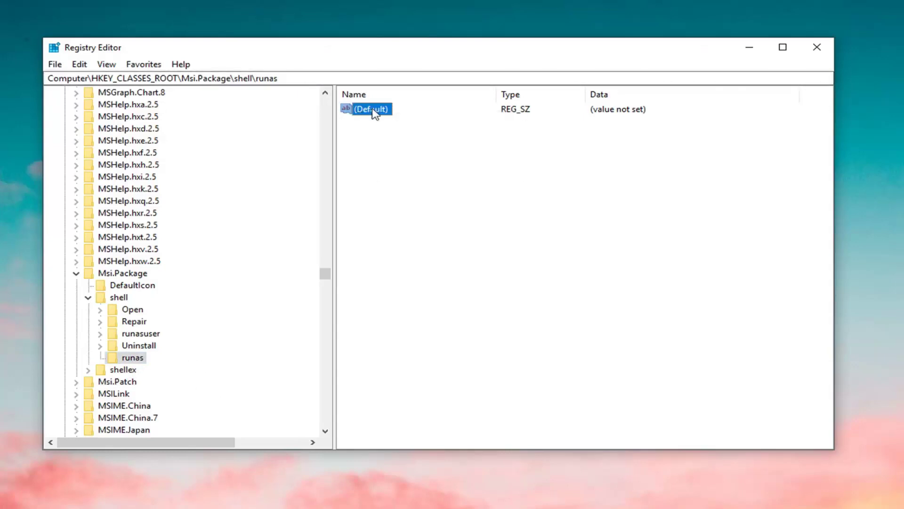
pyautogui.doubleClick(375, 113)
pyautogui.moveTo(268, 101); pyautogui.dragTo(575, 155)
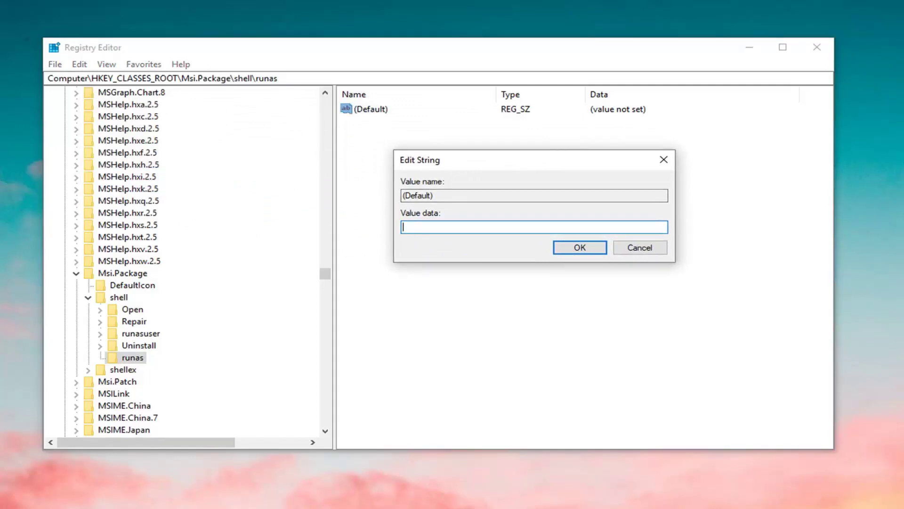
pyautogui.write('Install ')
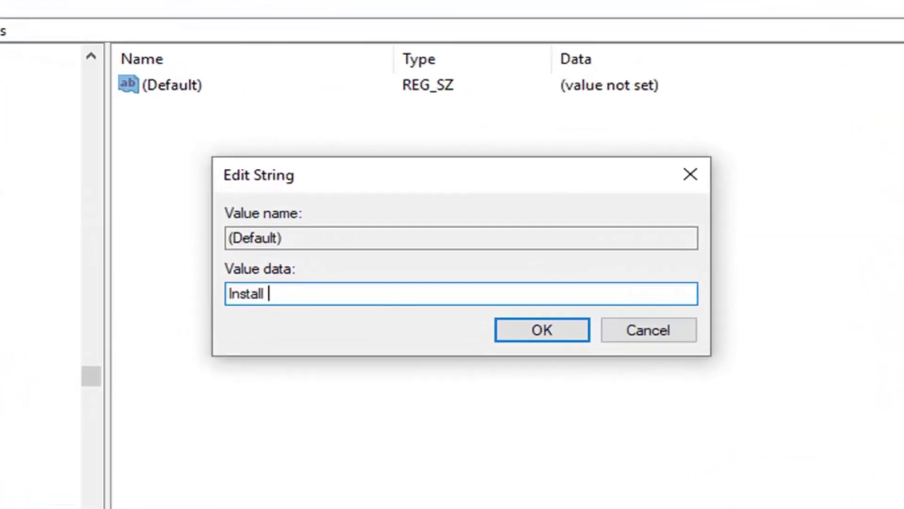
pyautogui.write('as &adm')
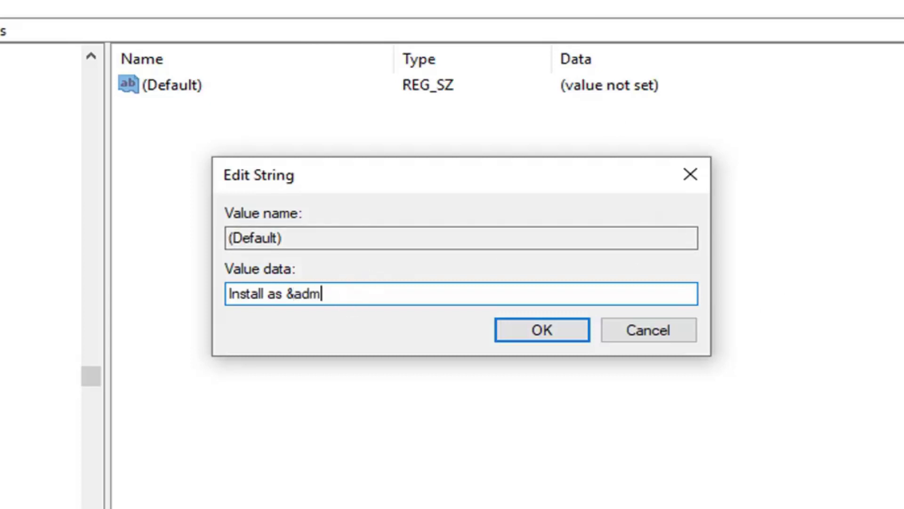
pyautogui.write('inistrator')
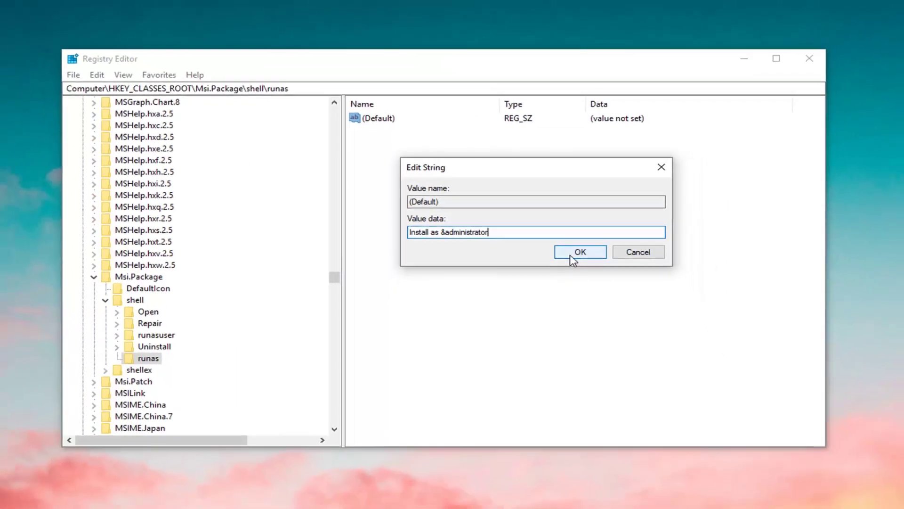
pyautogui.click(555, 280)
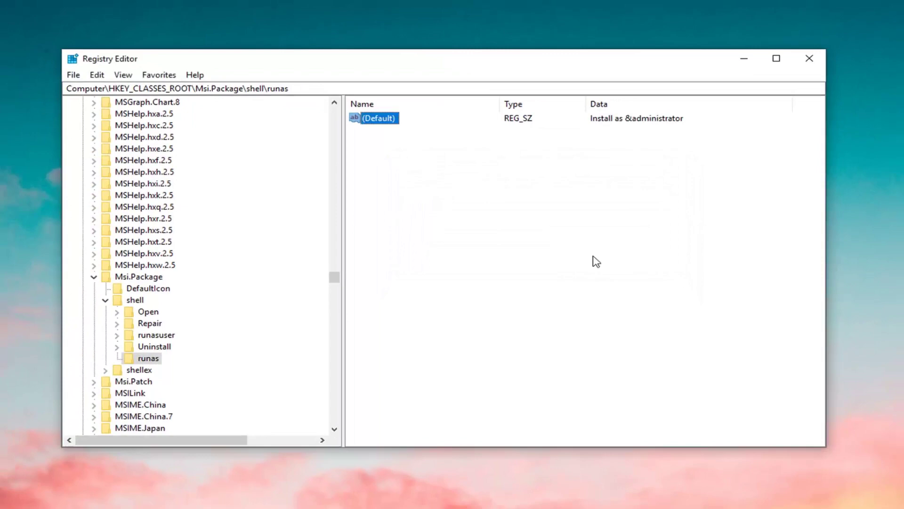
# - Create a new command subkey under the runas key
pyautogui.click(151, 360)
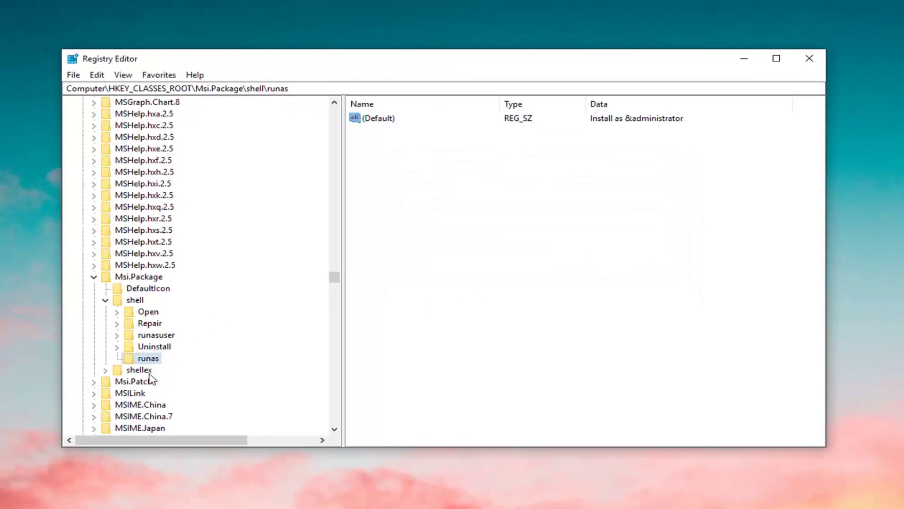
pyautogui.rightClick(152, 364)
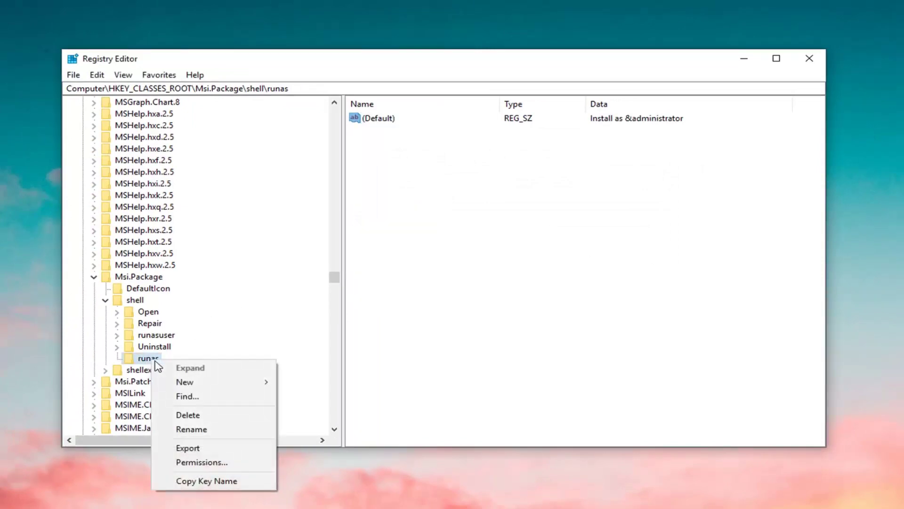
pyautogui.moveTo(223, 385)
pyautogui.click(303, 384)
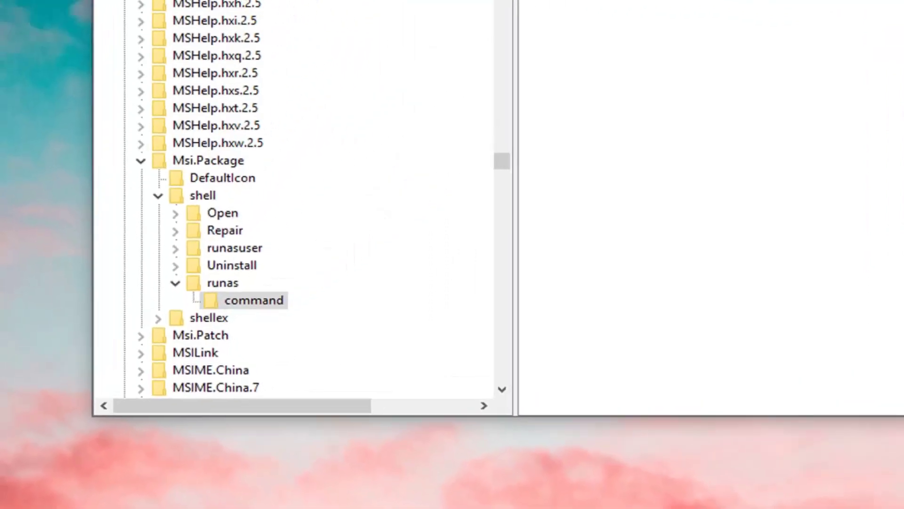
# - Set the command key's (Default) value to msiexec /i "%1"
pyautogui.doubleClick(394, 102)
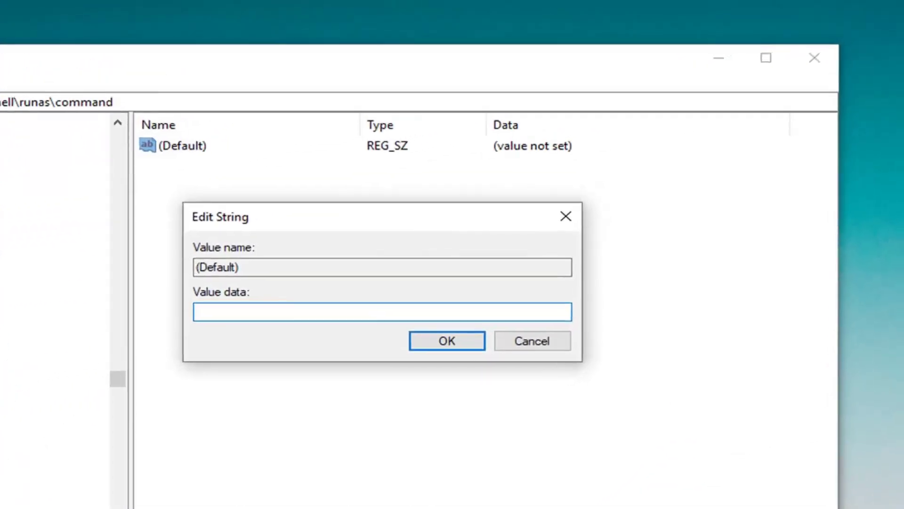
pyautogui.write('msiexe')
pyautogui.write('c /i "%')
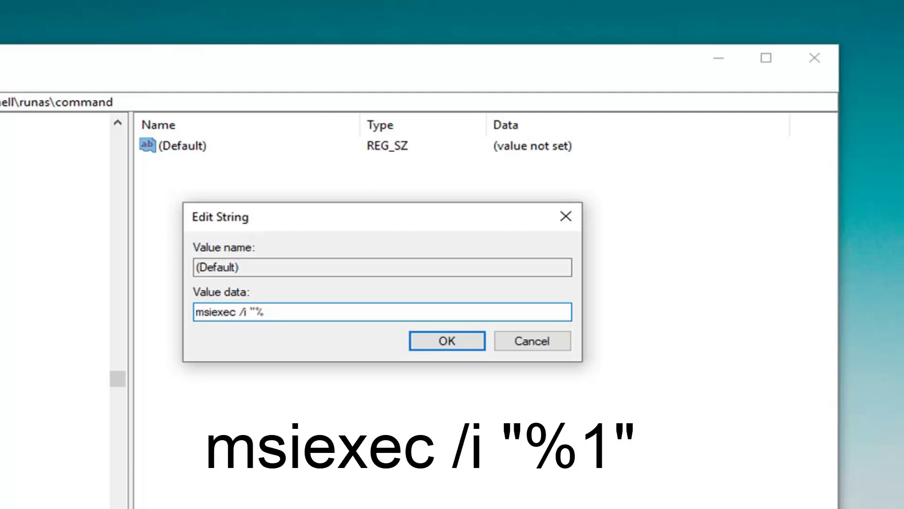
pyautogui.write('1"')
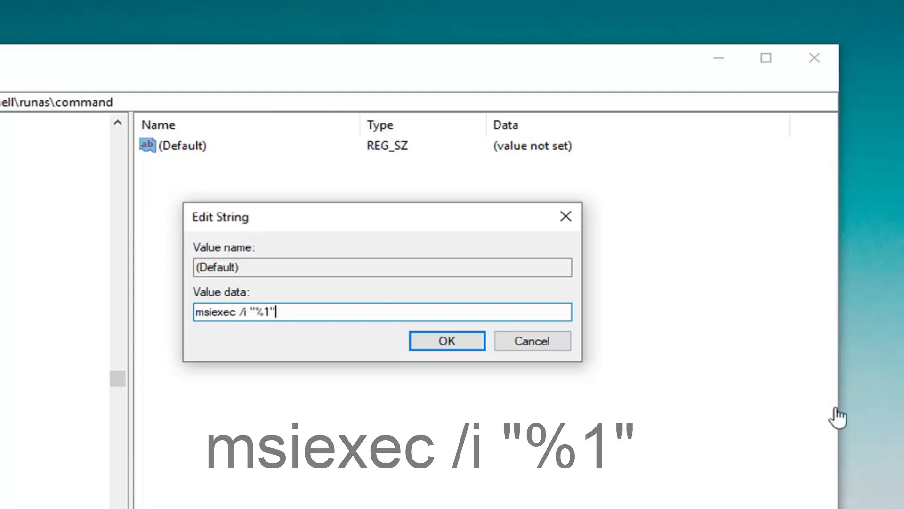
pyautogui.click(450, 344)
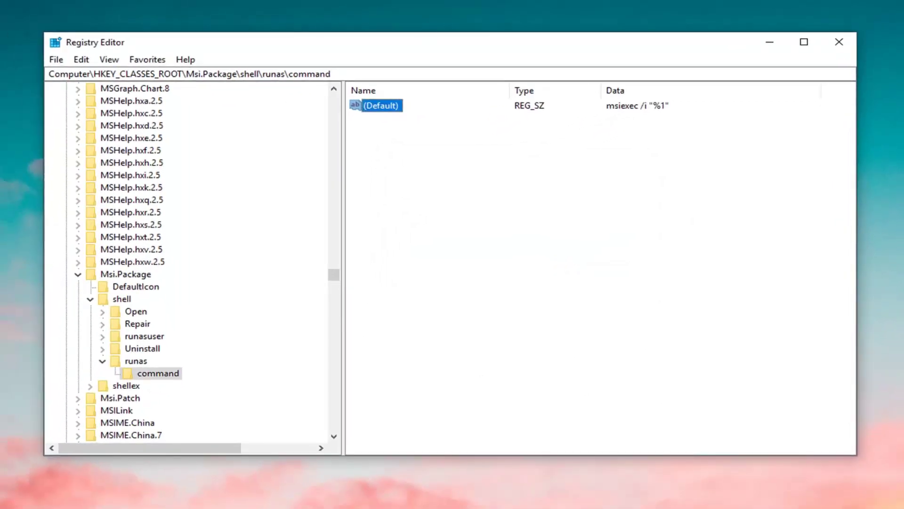
# - Close the Registry Editor window
pyautogui.click(834, 43)
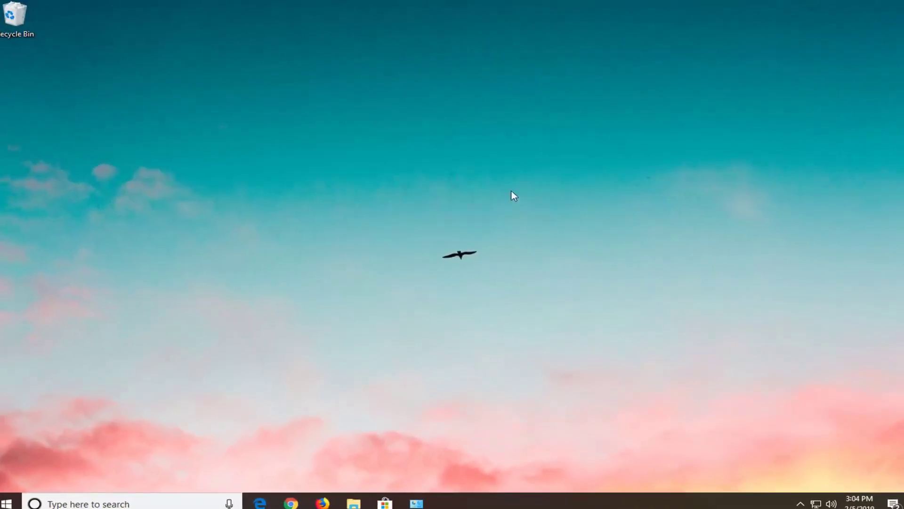